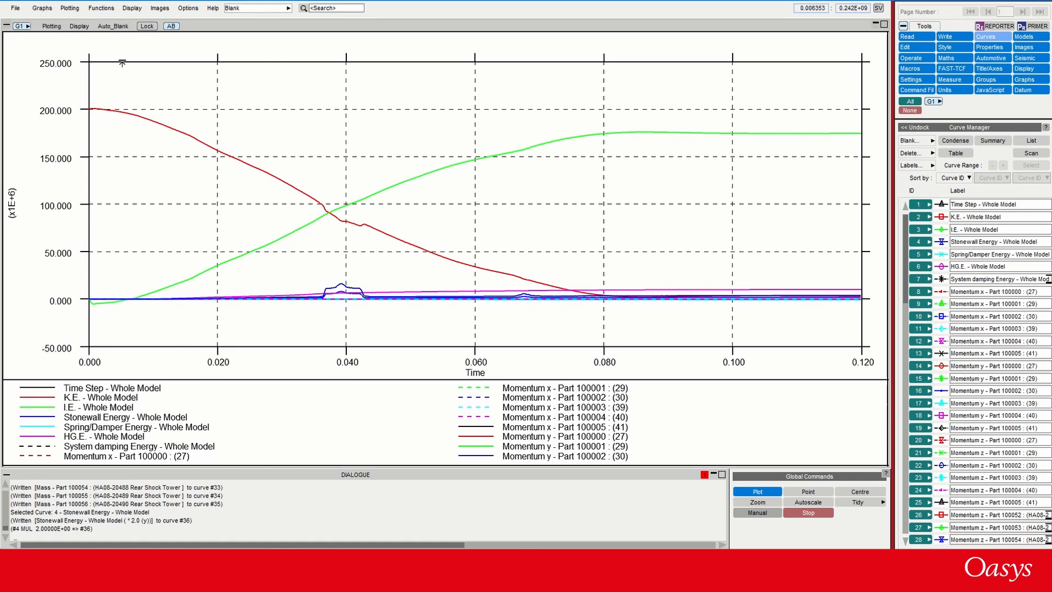
Set Auto_Blank to cycle by Components and step through the component curves up to the Mass curves
click(115, 27)
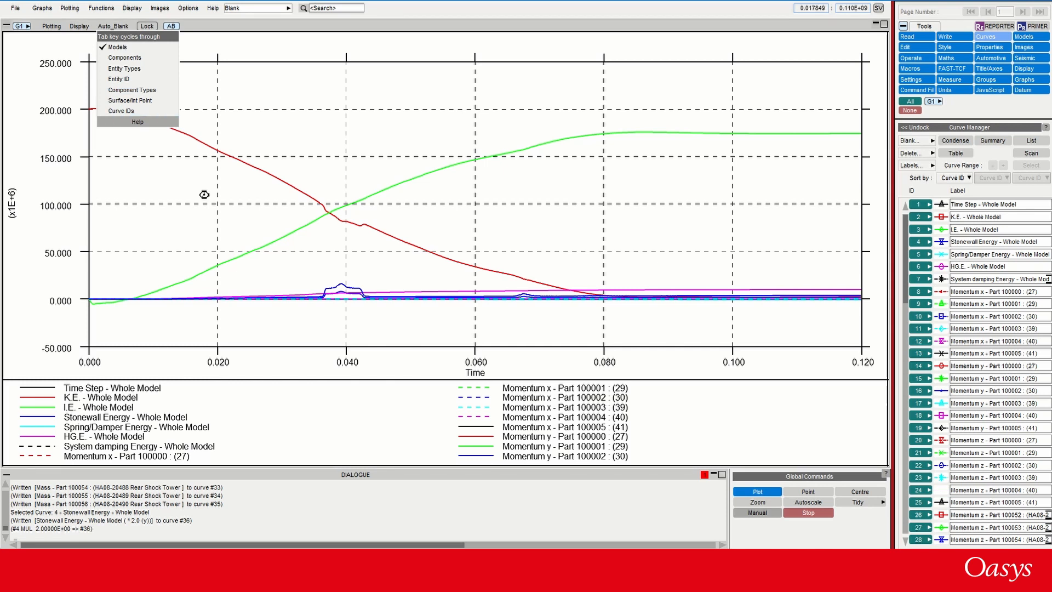
click(109, 60)
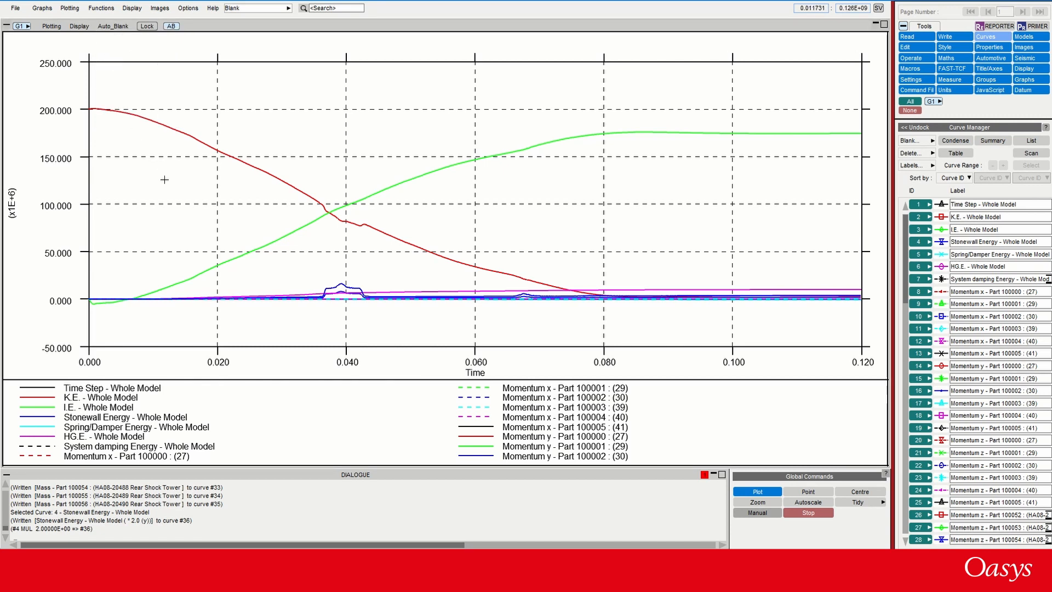
scroll(165, 179, down, 5)
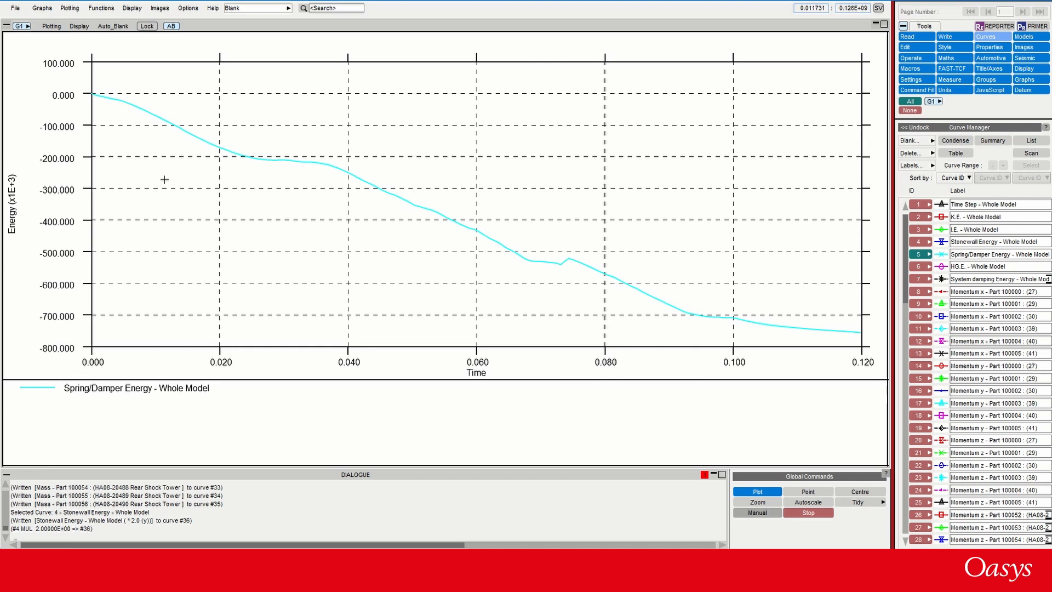
scroll(164, 179, down, 1)
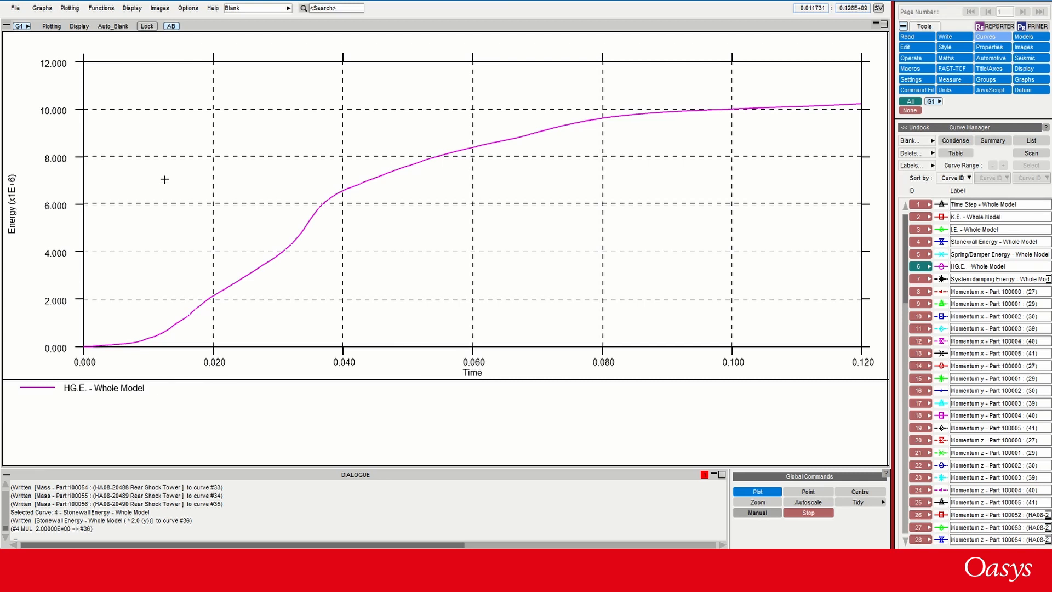
scroll(165, 180, down, 1)
scroll(165, 179, down, 1)
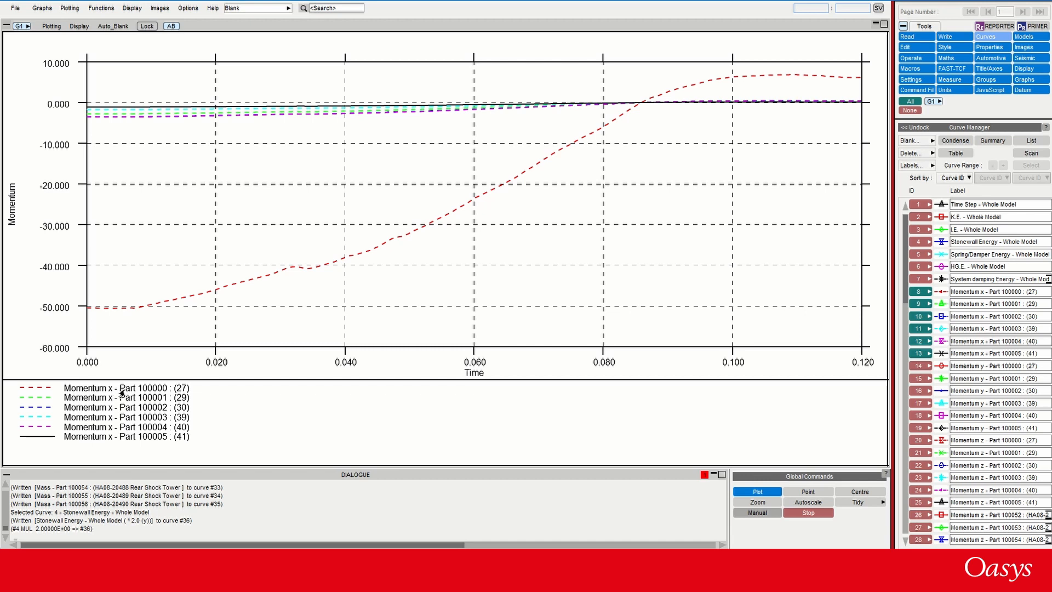
scroll(121, 393, down, 1)
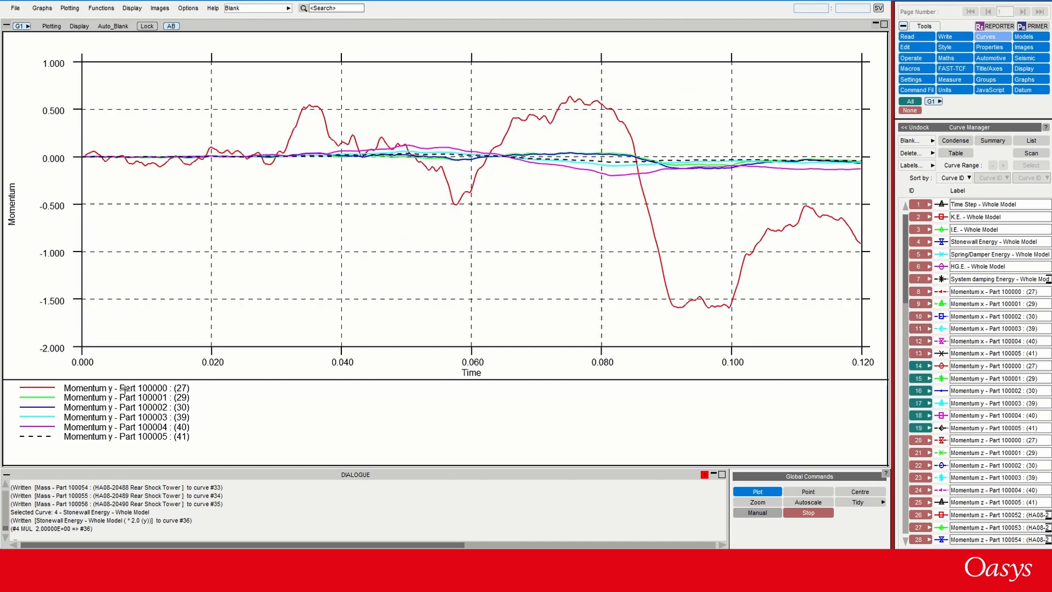
scroll(125, 389, down, 1)
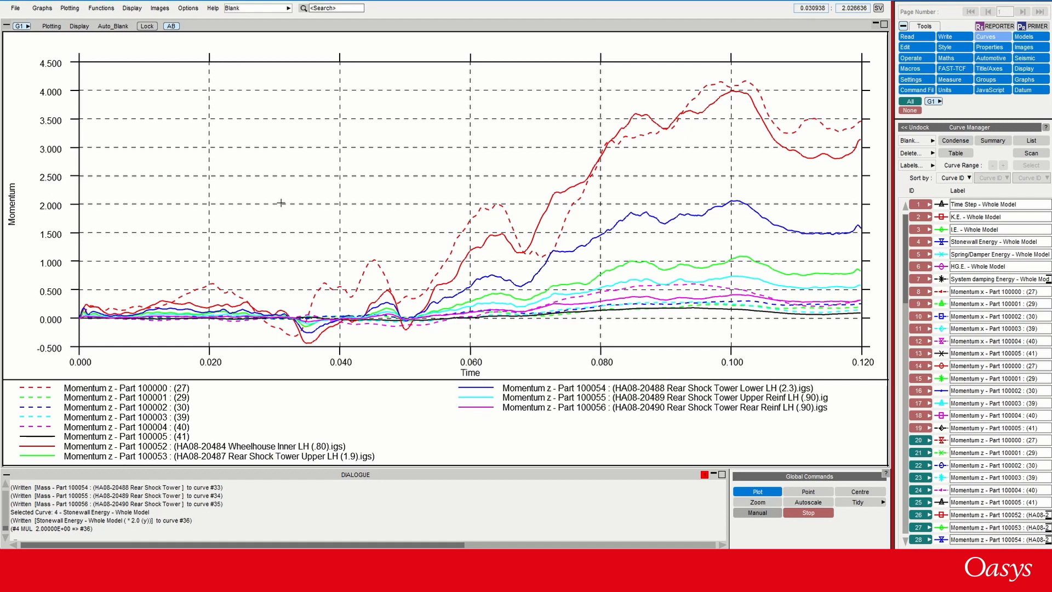
scroll(281, 203, down, 1)
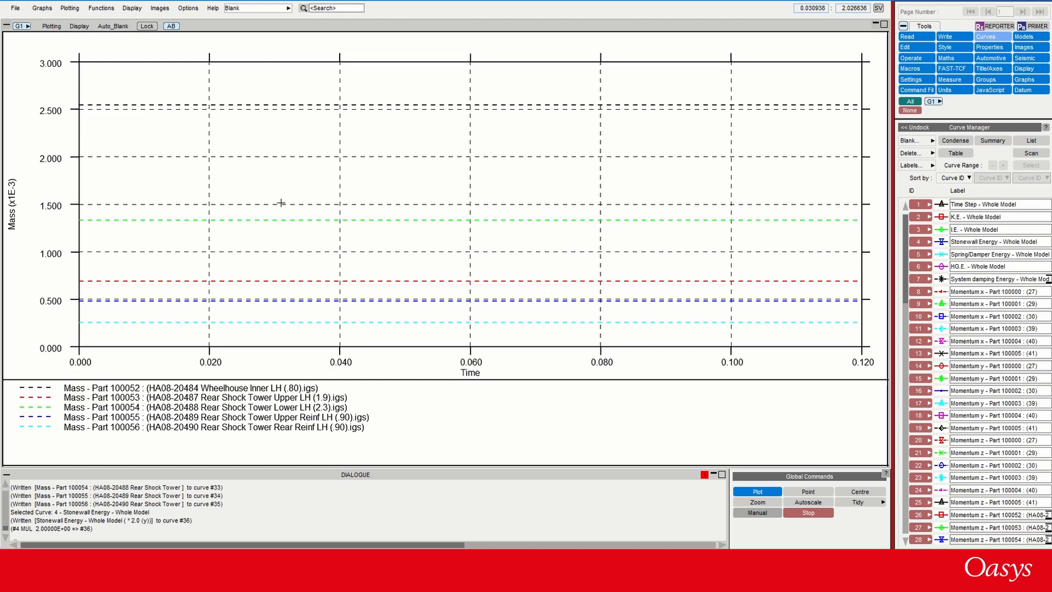
Cycle through the components again, from the whole-model Time Step curve to the Momentum z curves
scroll(280, 202, down, 1)
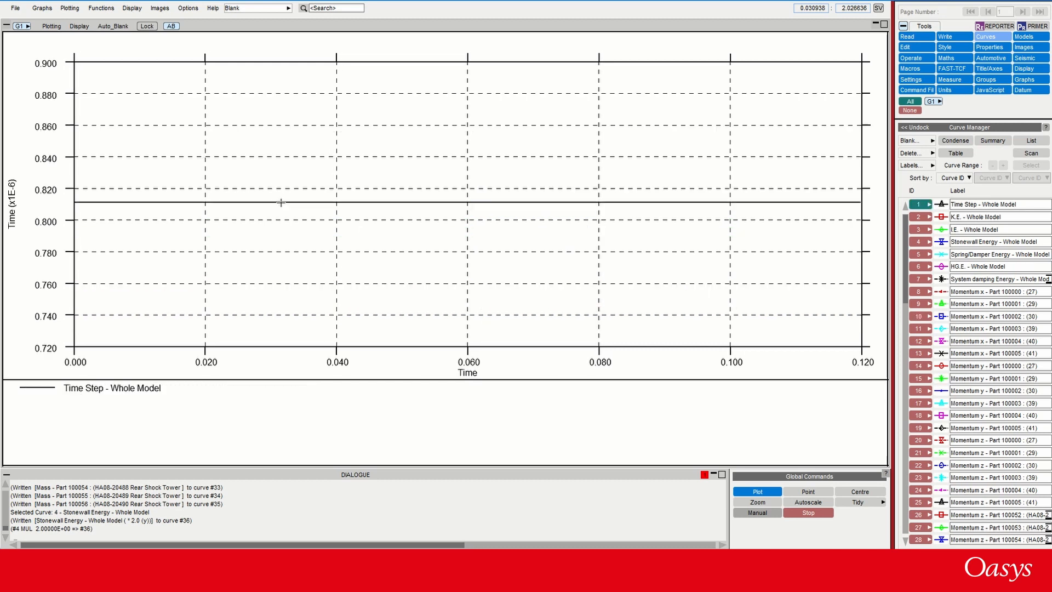
scroll(280, 203, down, 1)
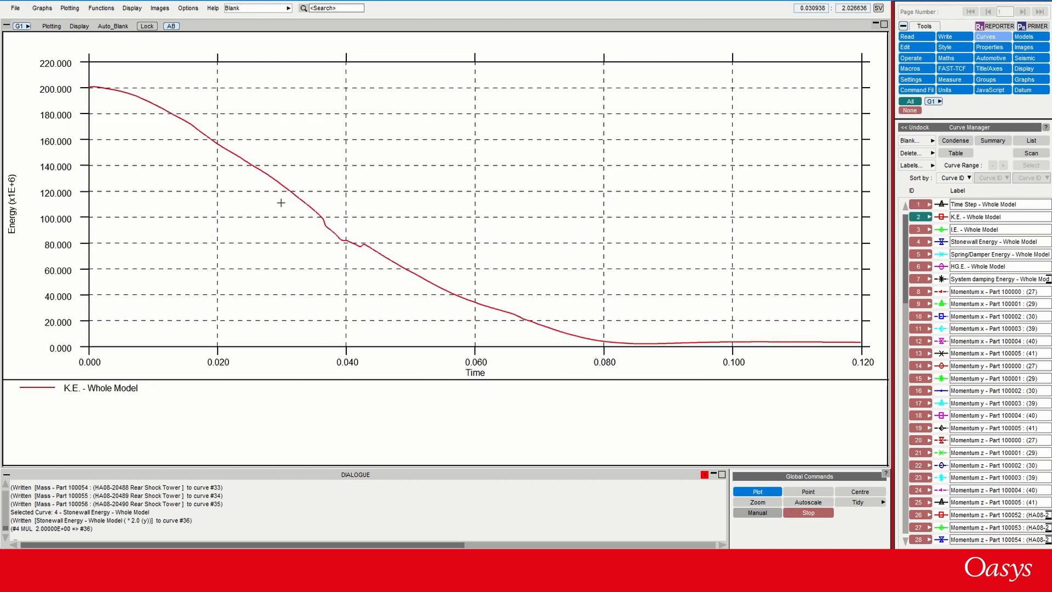
scroll(281, 203, down, 2)
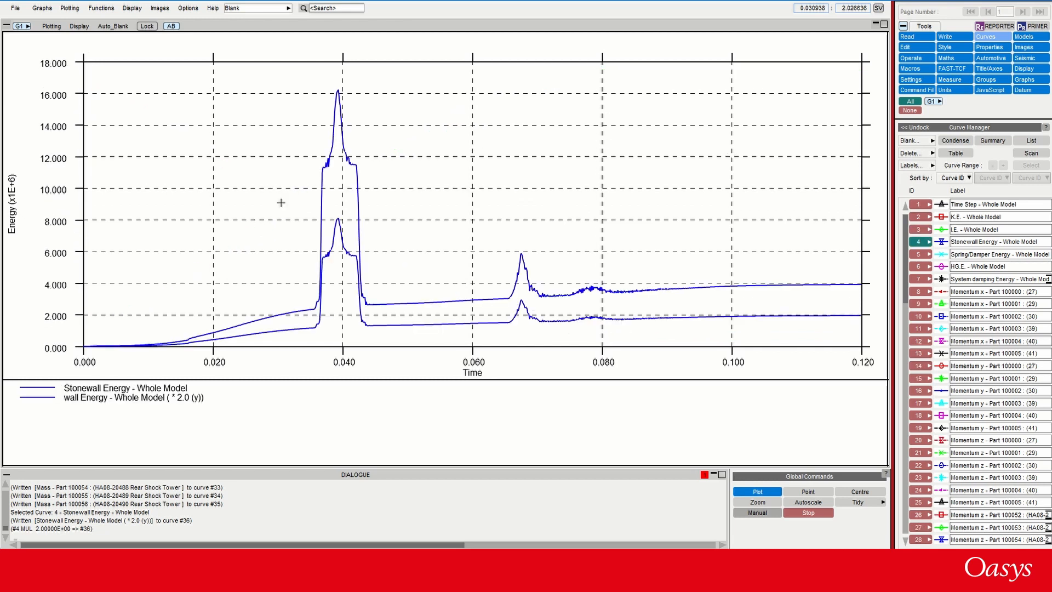
scroll(281, 203, down, 1)
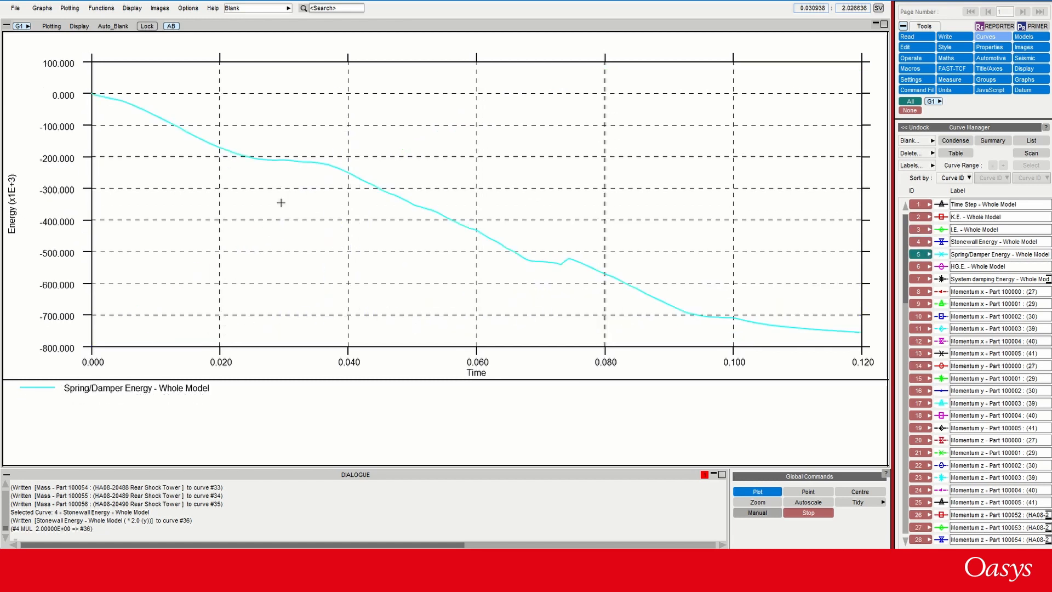
scroll(281, 203, down, 1)
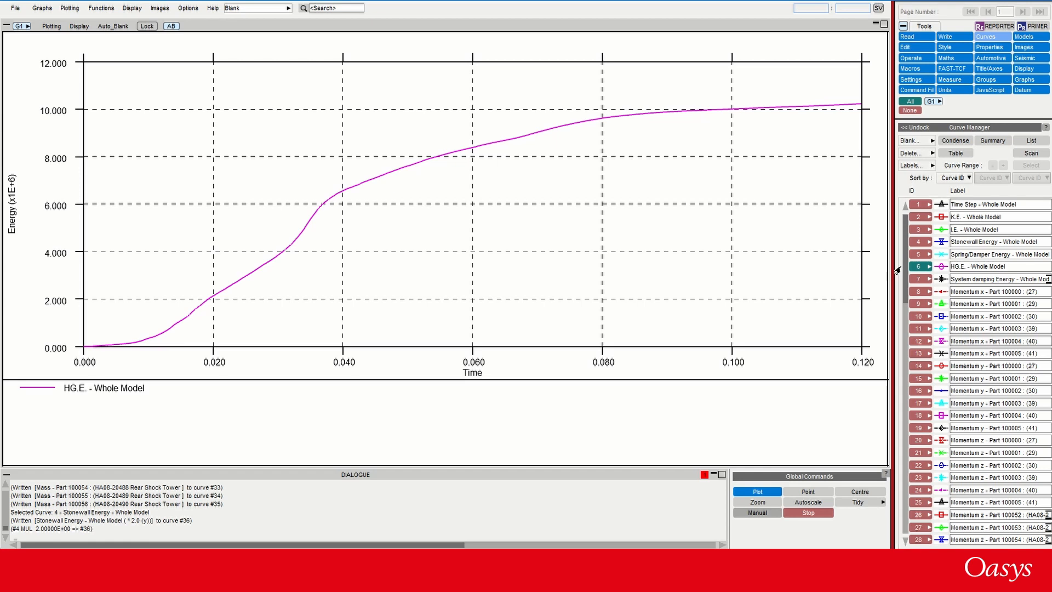
key(Down)
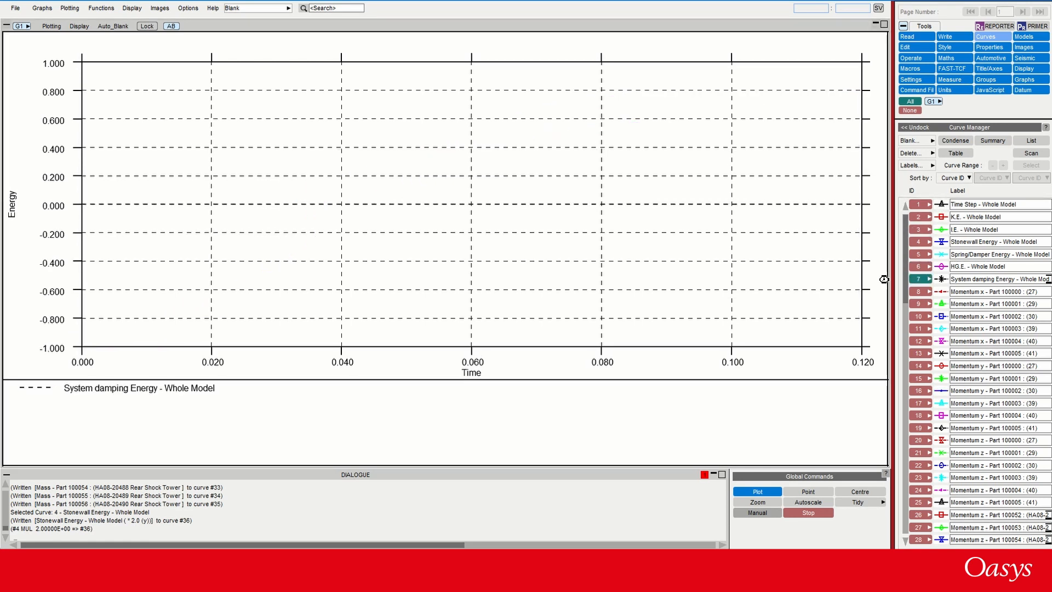
key(Down)
key(Down)
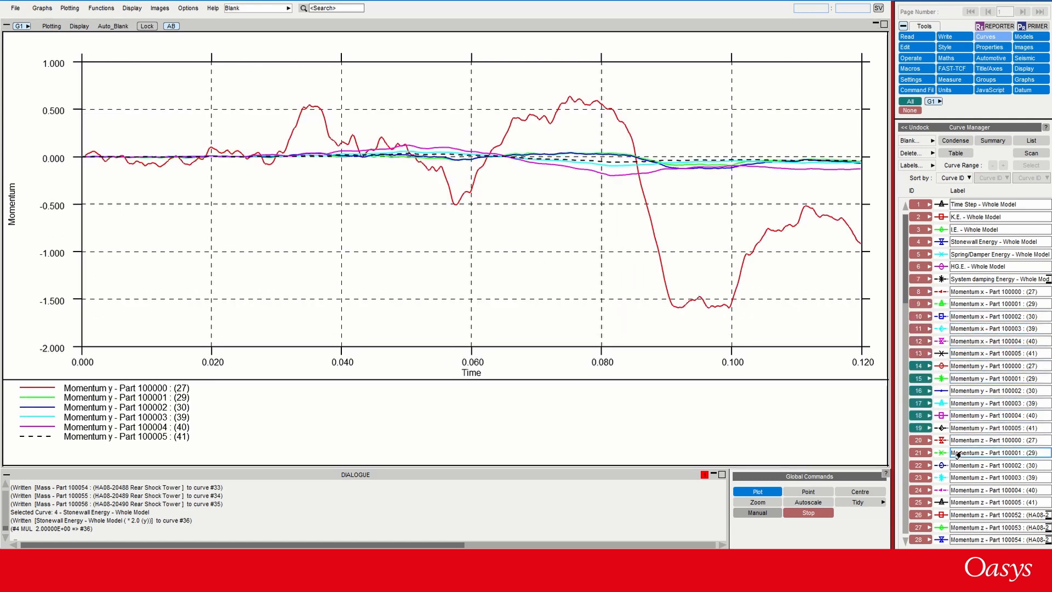
key(Tab)
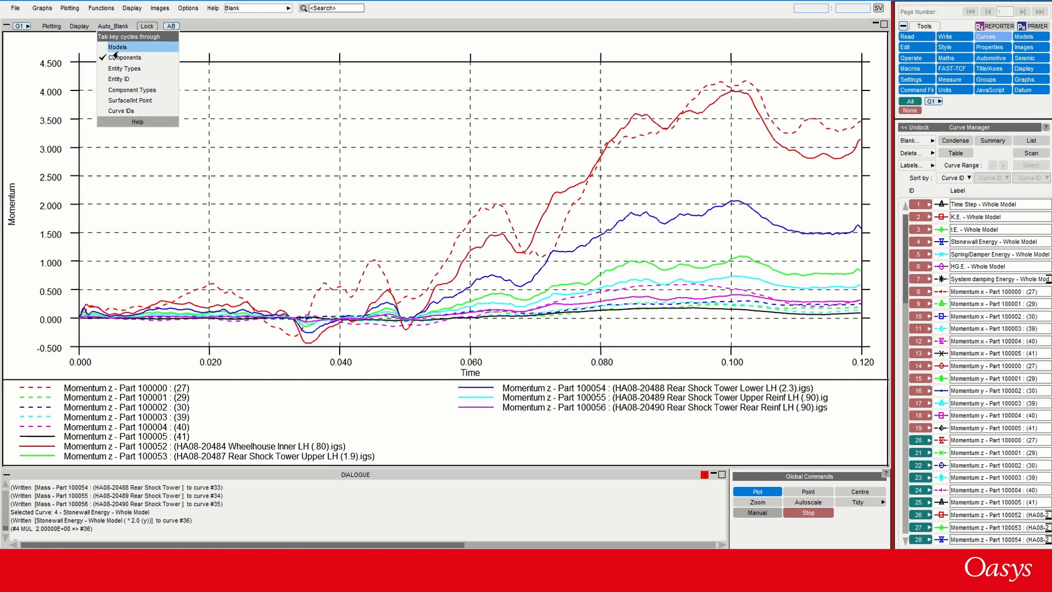
Set Auto_Blank to cycle by Entity Types and switch between the whole-model and part curves
click(116, 69)
key(Tab)
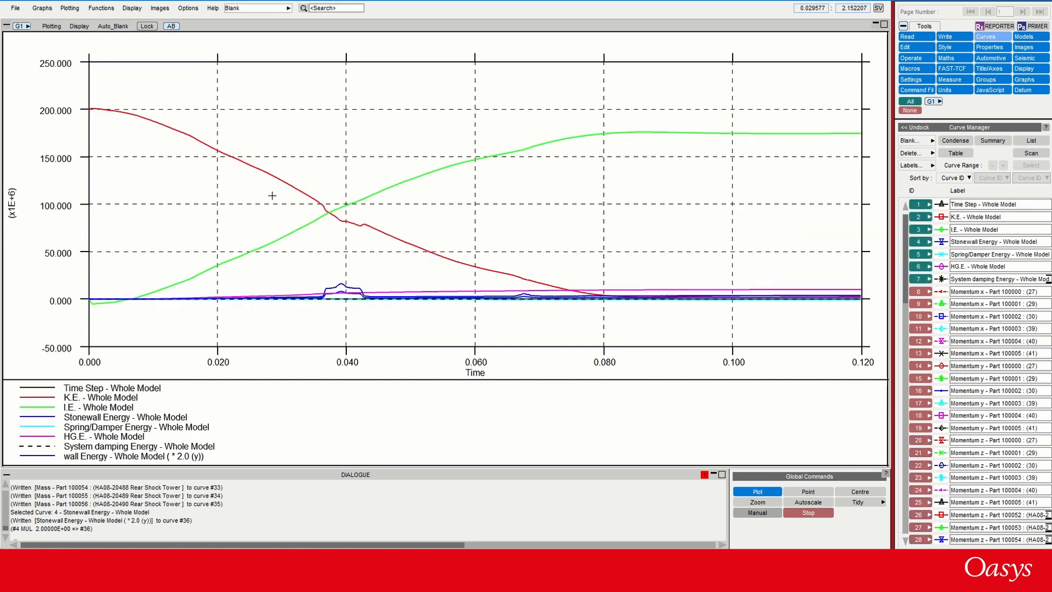
key(Tab)
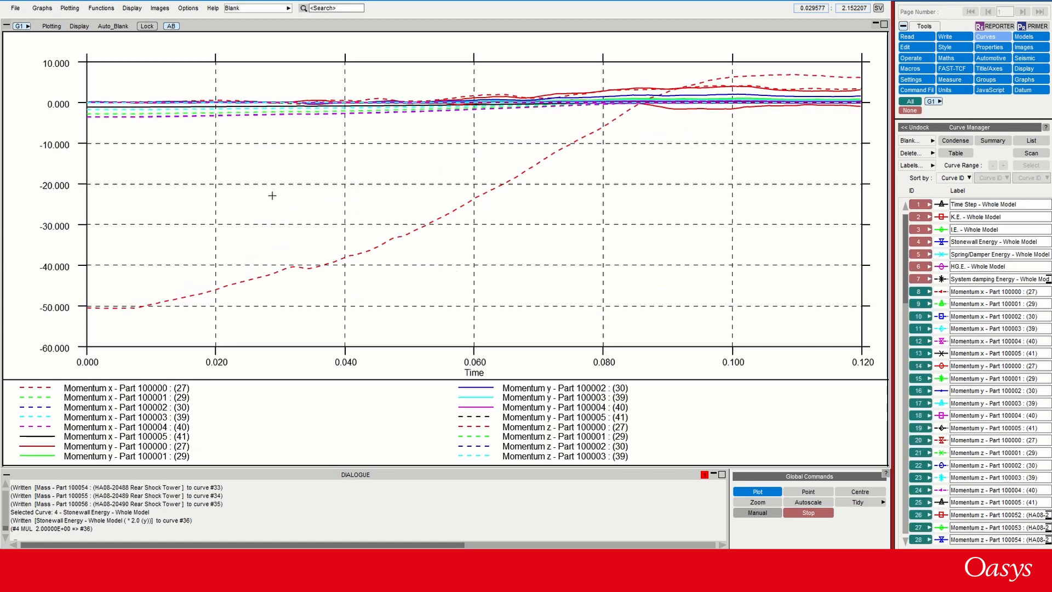
key(Tab)
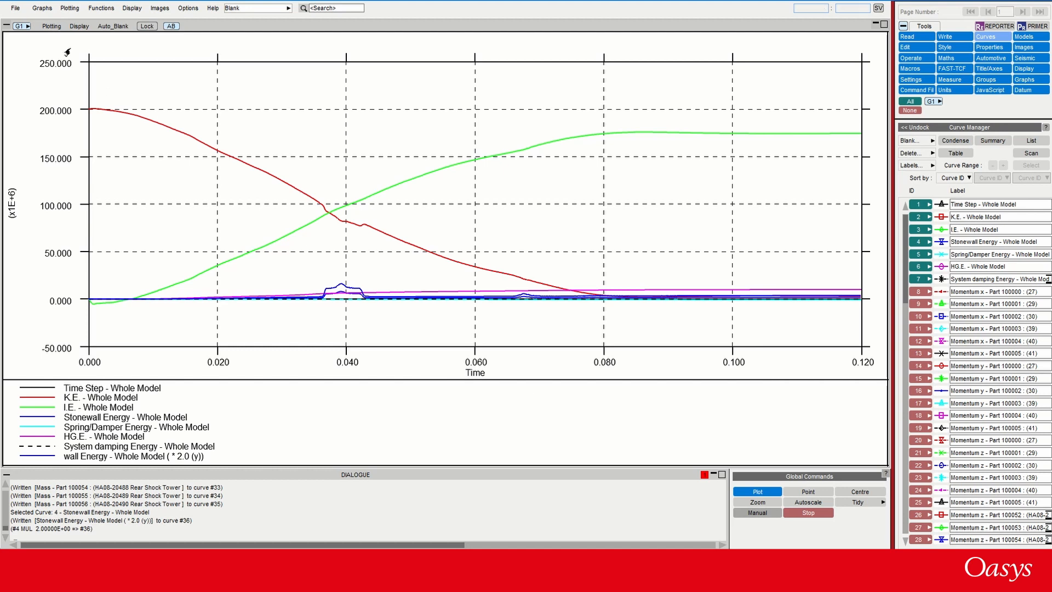
Set Auto_Blank to cycle by Entity ID and step through the curves of each part and the whole model, ending on Part 100001
click(106, 26)
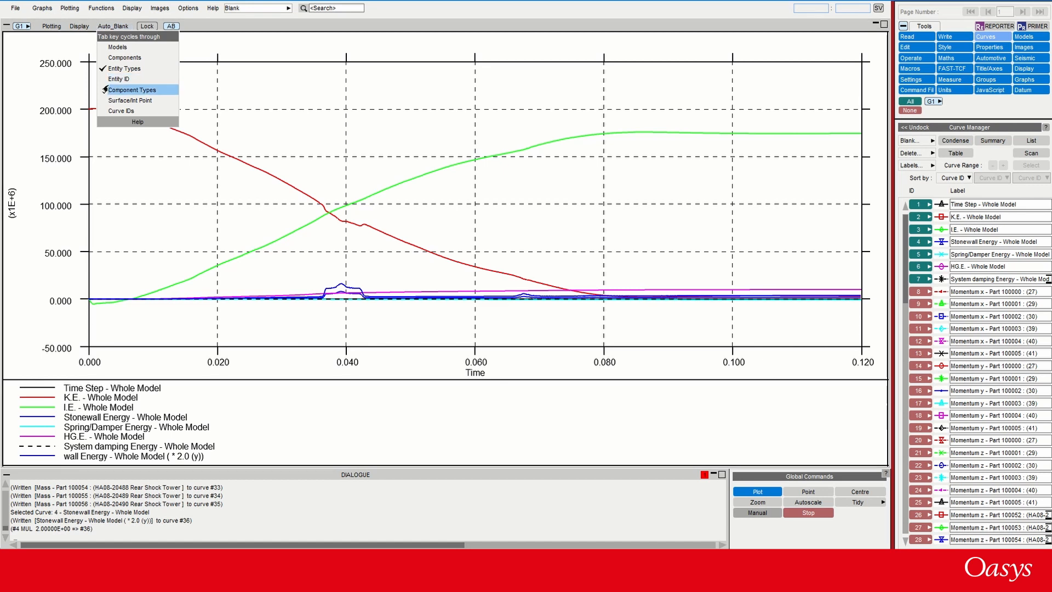
click(112, 80)
scroll(237, 186, down, 1)
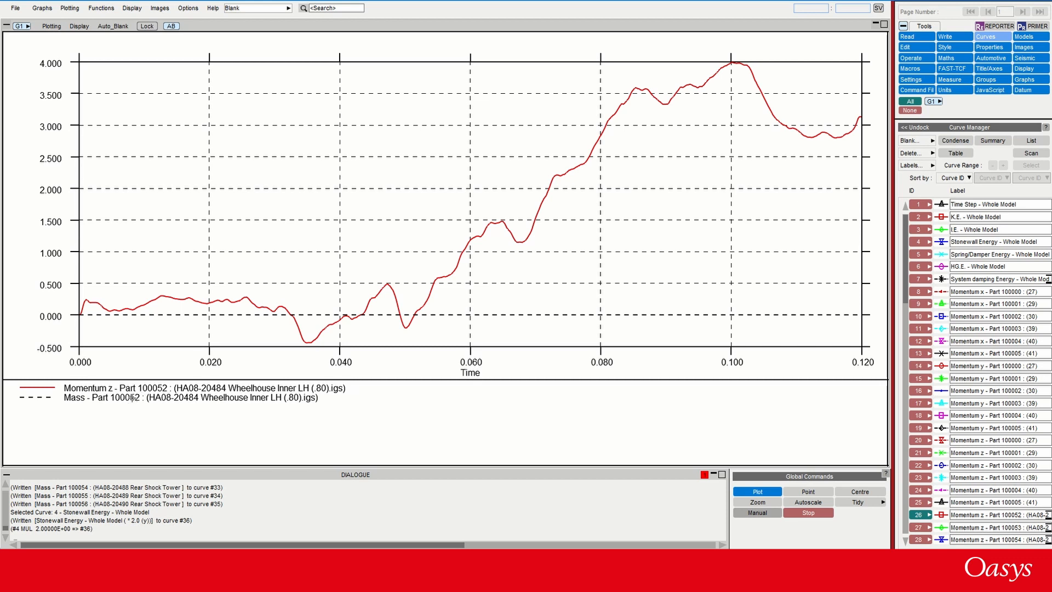
key(Right)
key(Right)
key(Right)
key(Right)
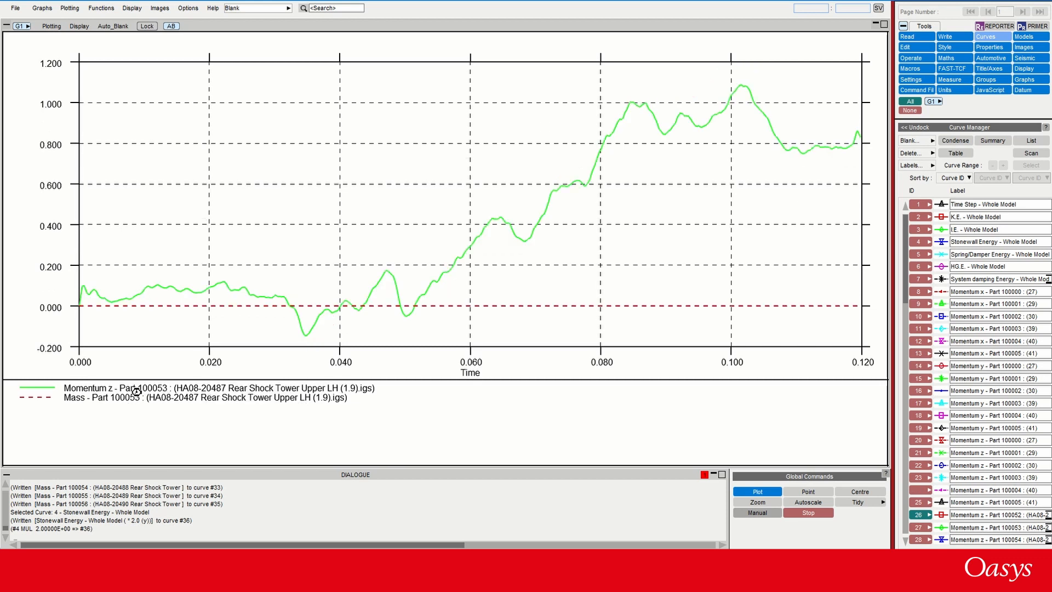
key(Right)
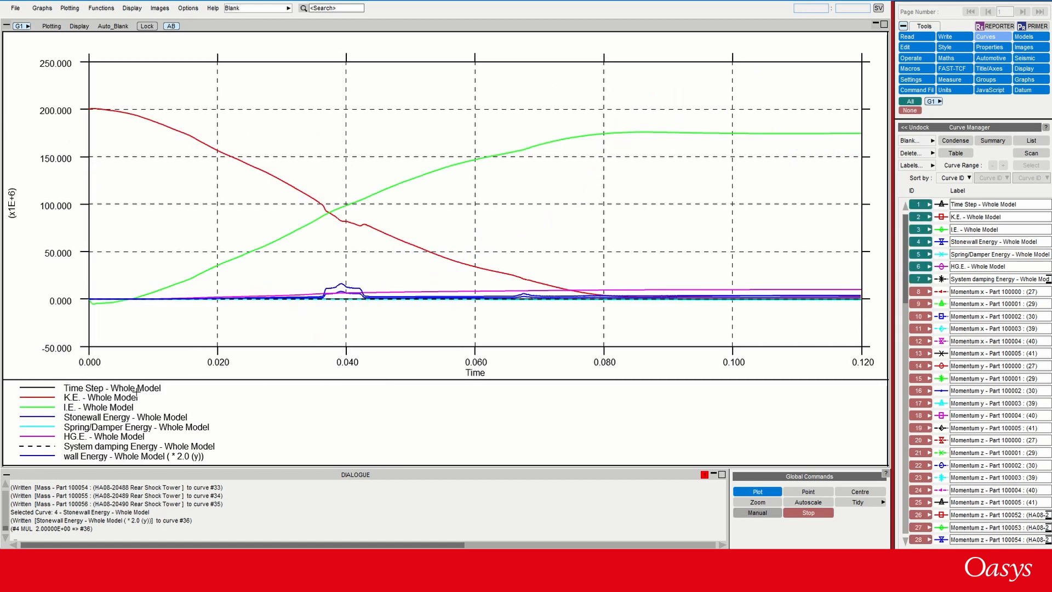
key(Right)
key(Right)
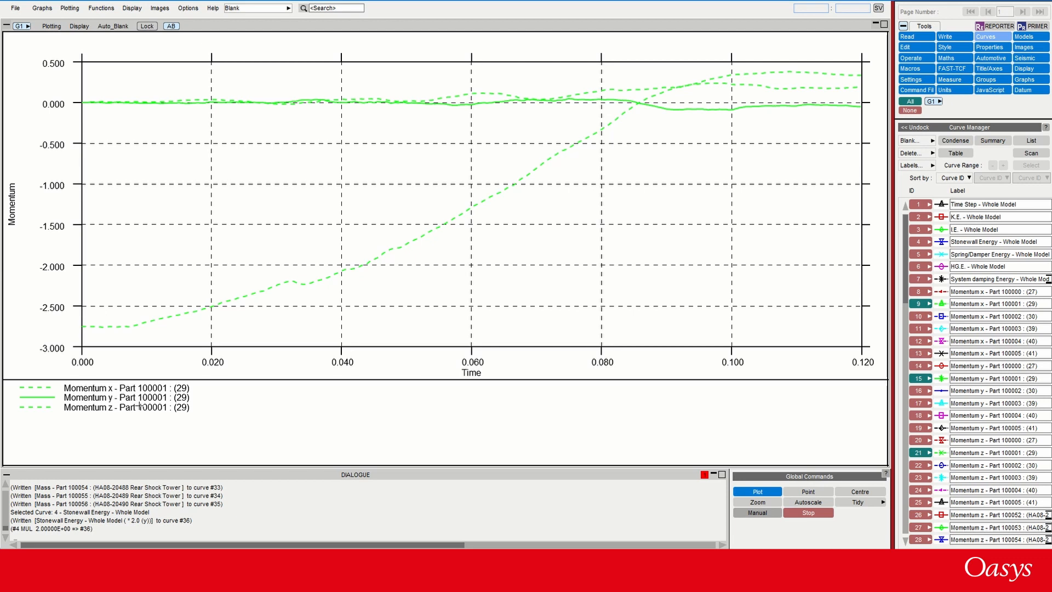
Cycle by Component Types through the mass, momentum, time and energy curve groups, and set Auto_Blank to Surface/Int Point
key(Down)
key(Down)
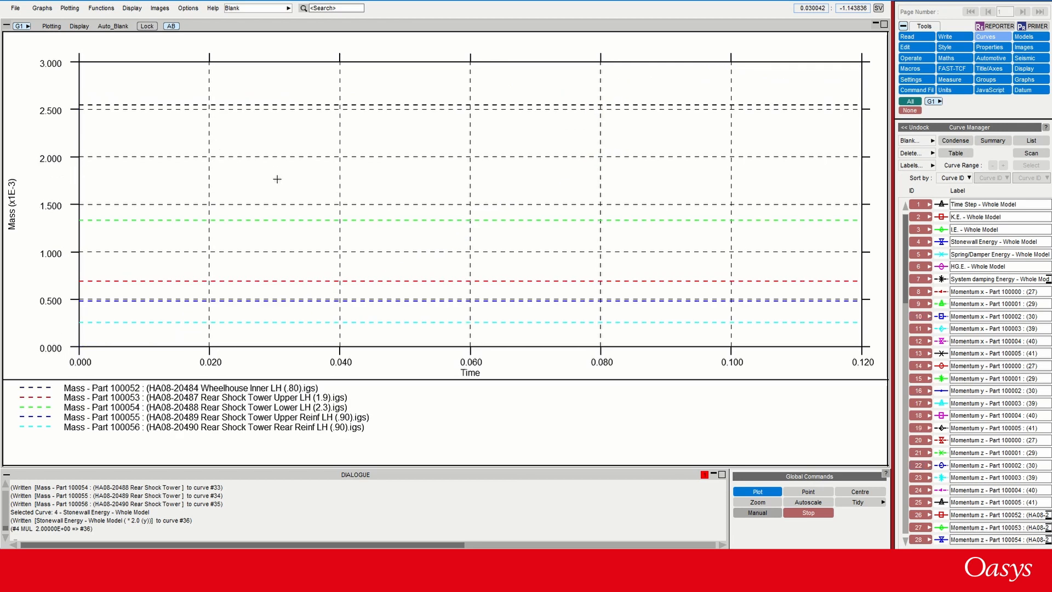
key(Down)
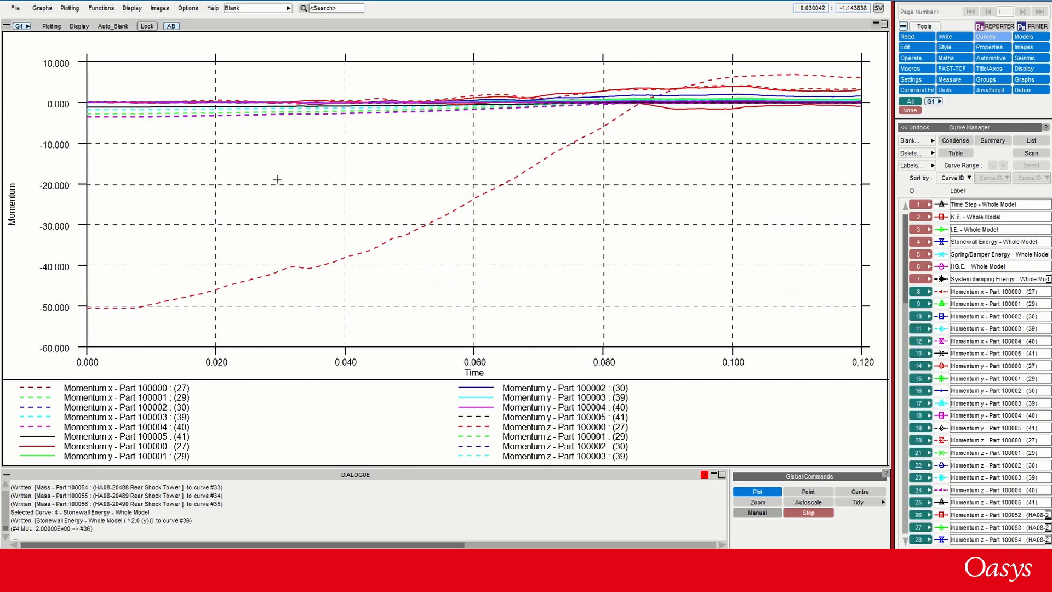
key(Down)
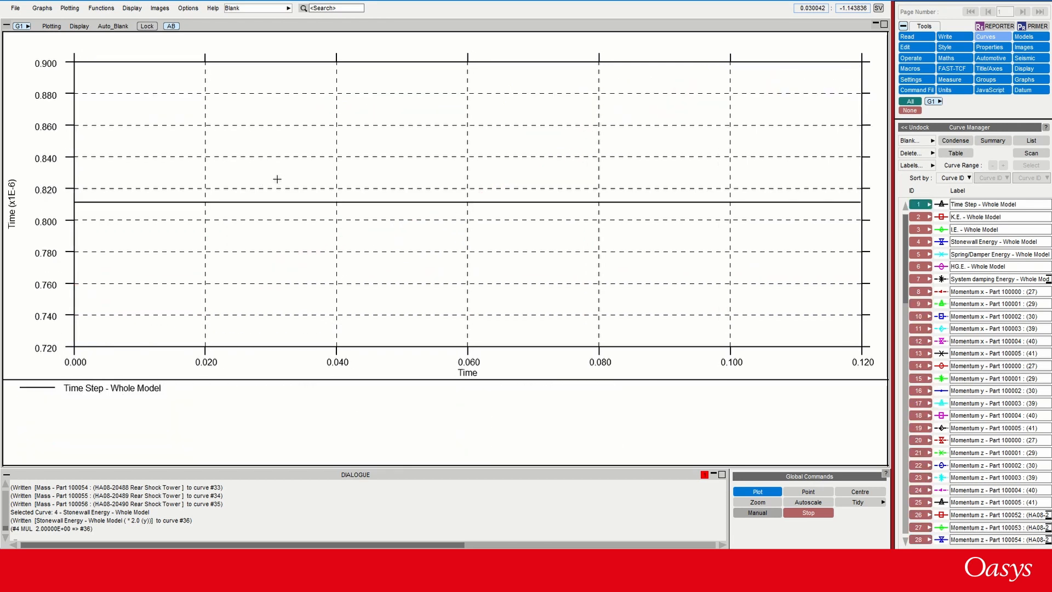
key(Down)
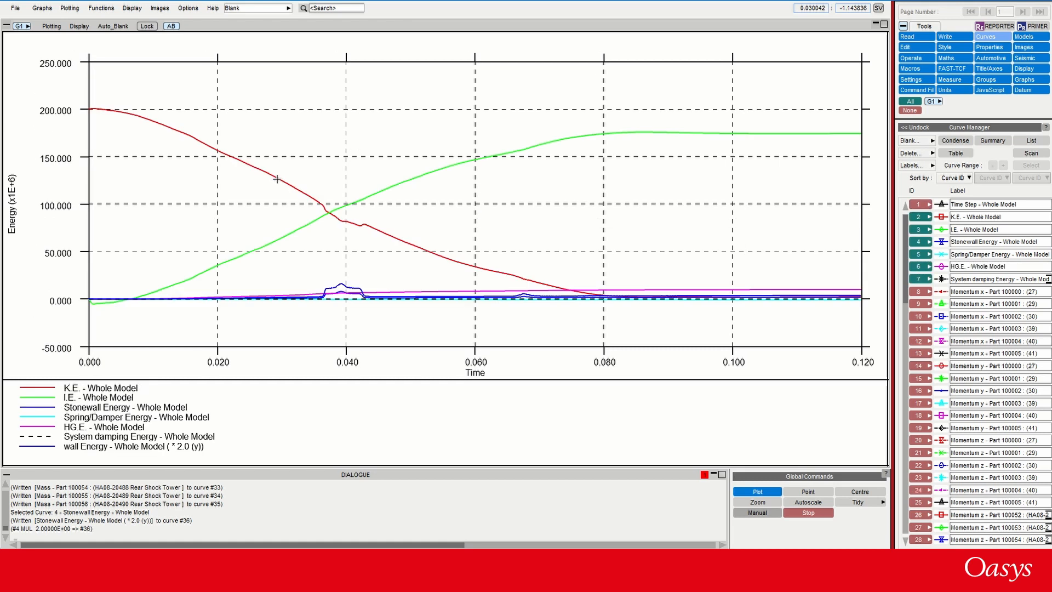
key(Down)
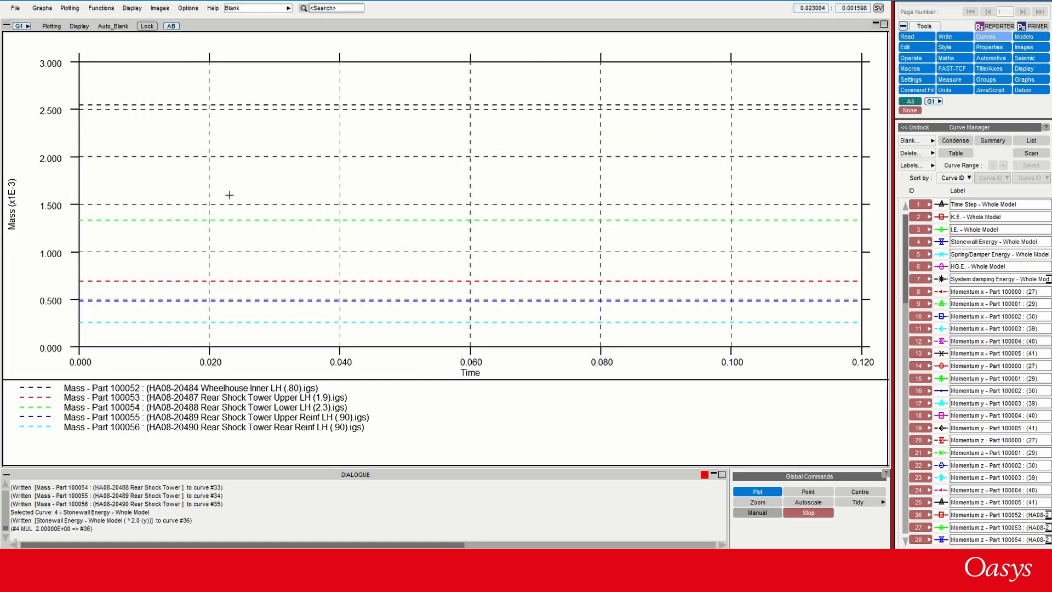
key(Down)
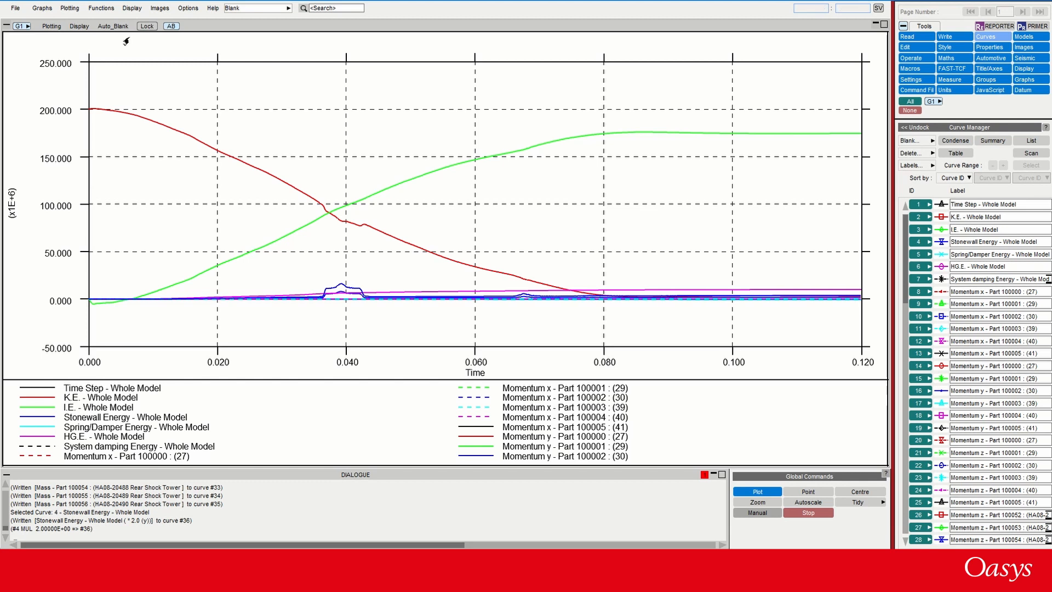
Set Auto_Blank to cycle by Curve IDs and step through individual curves up to Momentum y of Part 100002
click(113, 26)
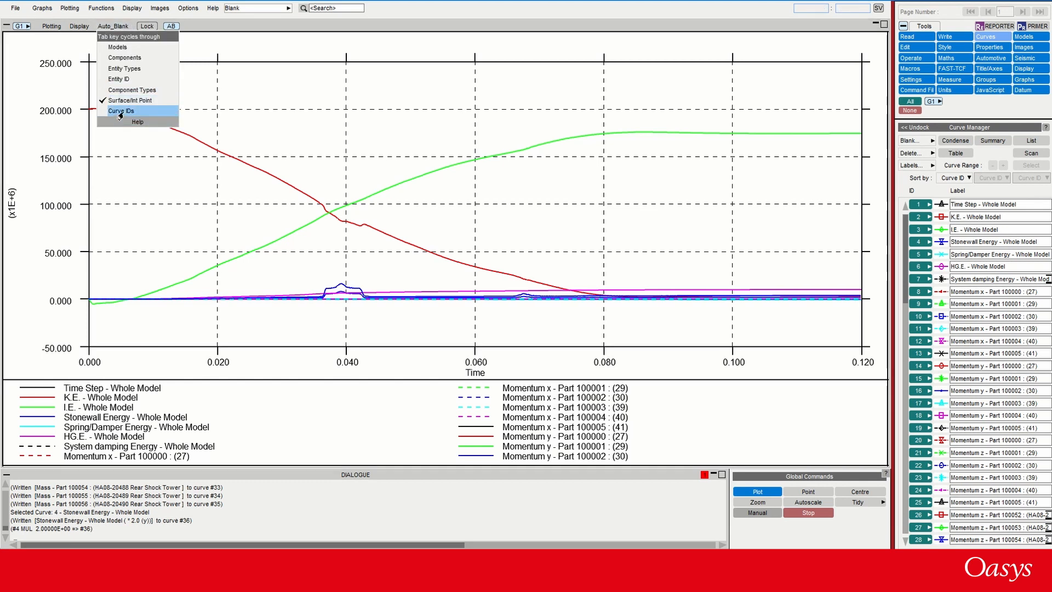
click(121, 113)
key(Tab)
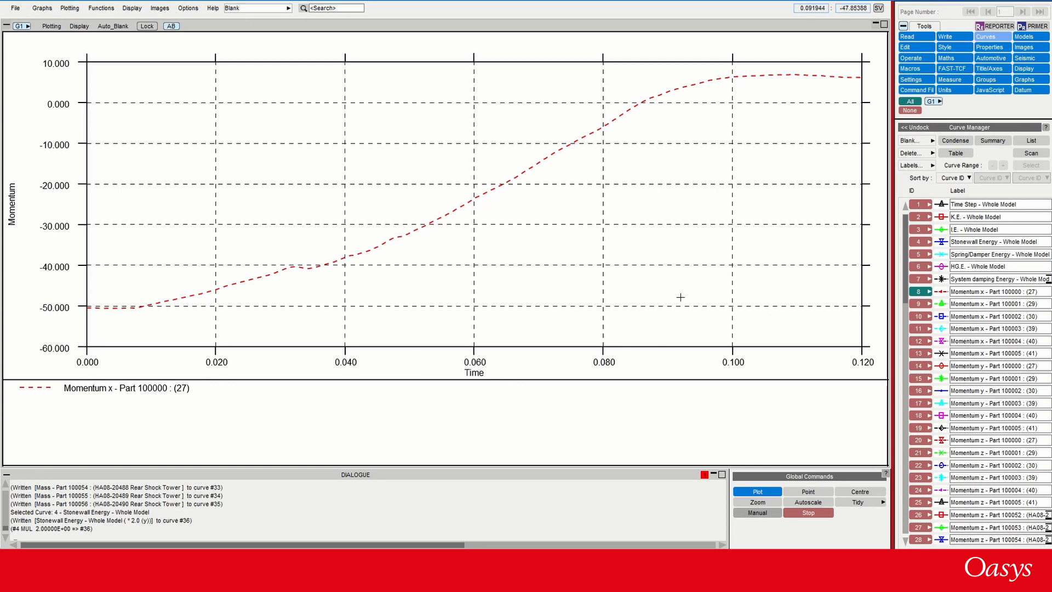
click(923, 303)
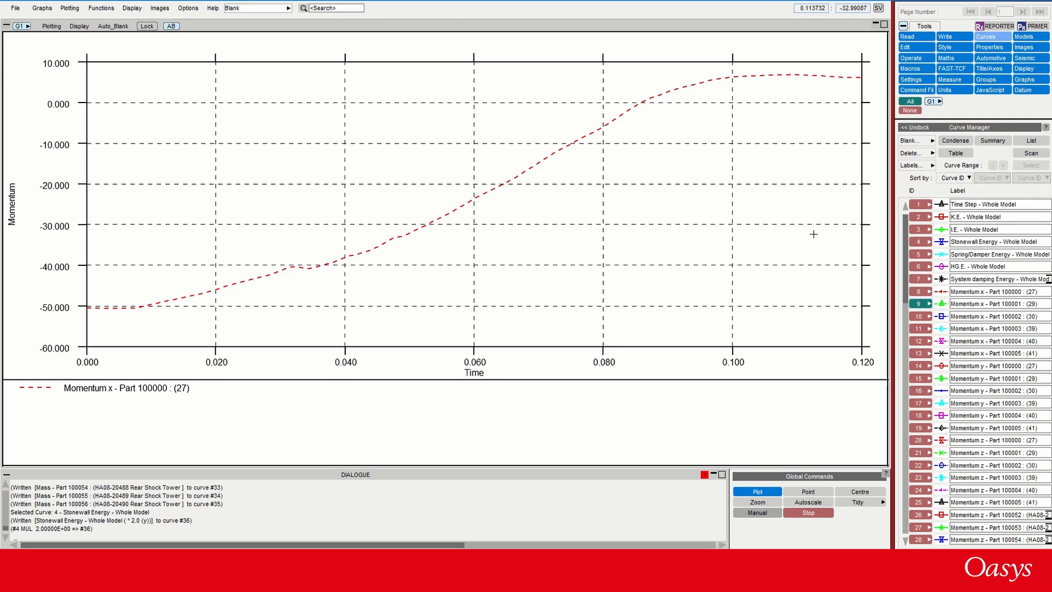
key(Down)
key(Down)
key(Down)
key(Down)
key(Down)
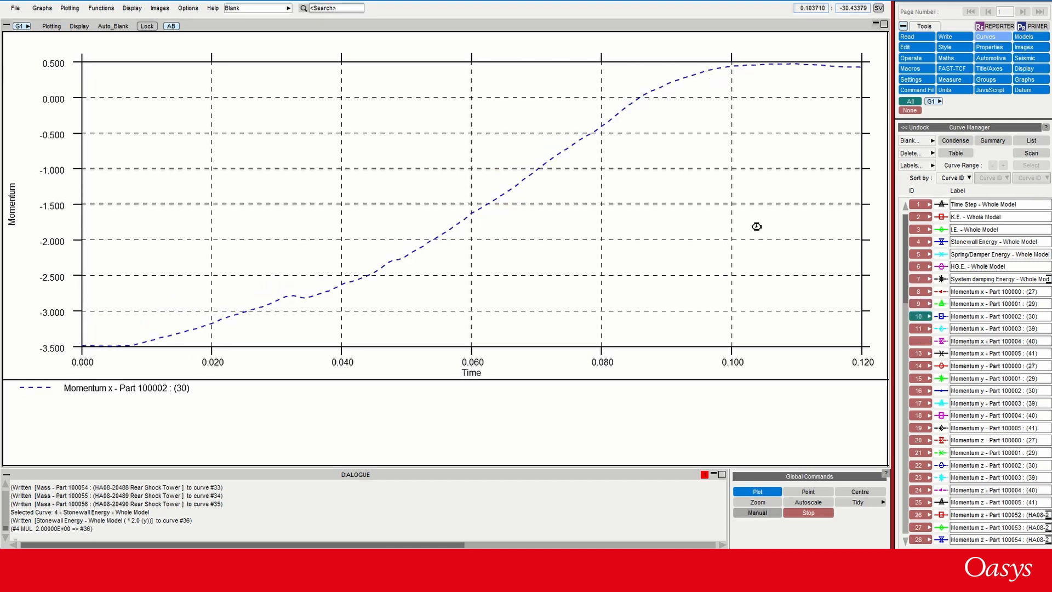
key(Down)
key(Down)
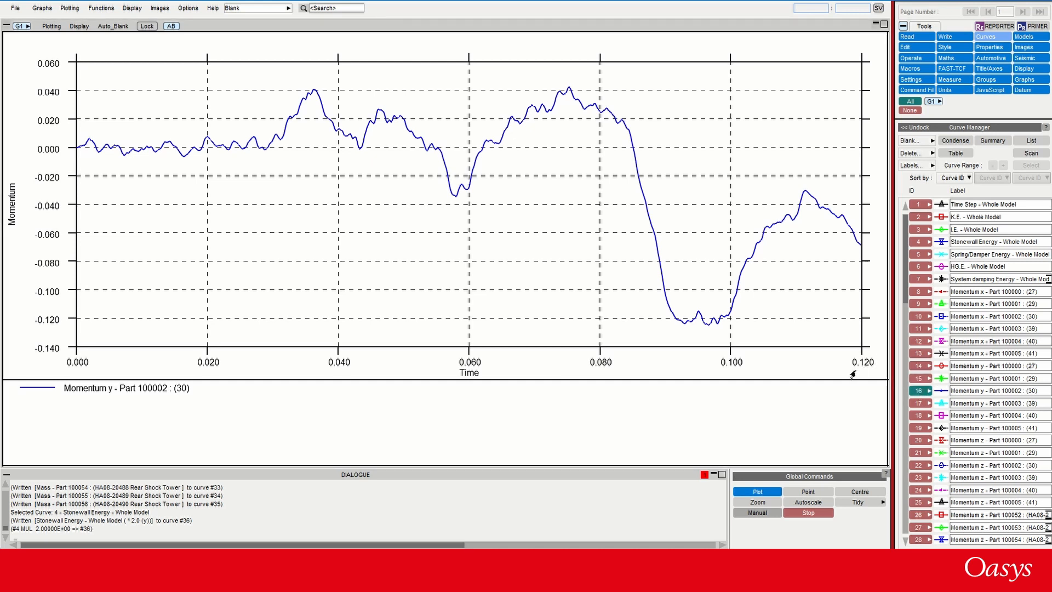
Step backwards through the individual curves until Momentum x of Part 100003 is plotted
key(Up)
key(Up)
key(Up)
key(Up)
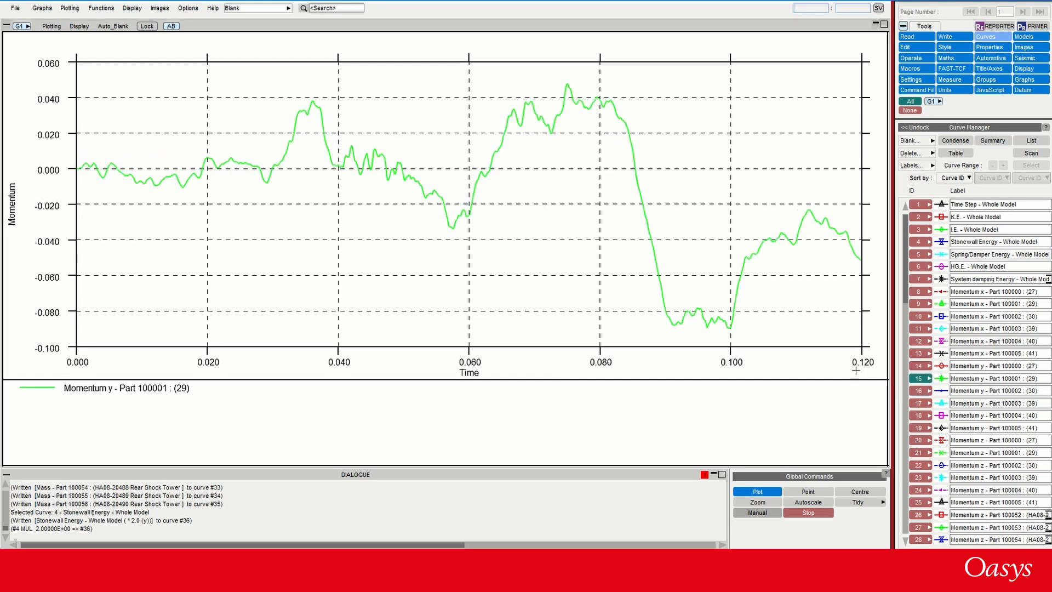
key(Up)
key(Up)
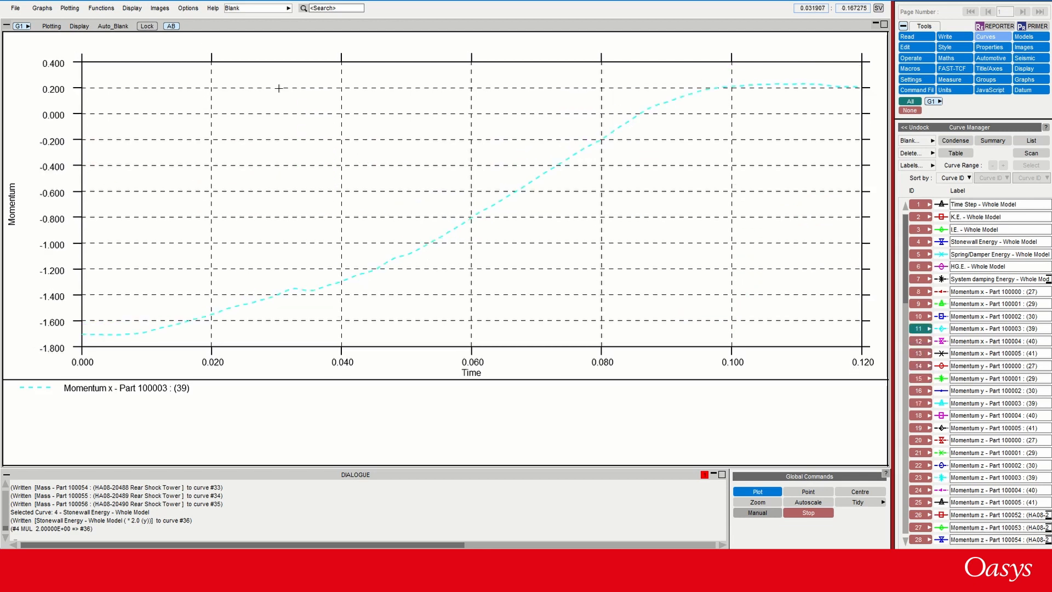
Disable automatic blanking for graph G1 and create one additional graph with settings copied from graph 1
click(166, 26)
click(1021, 79)
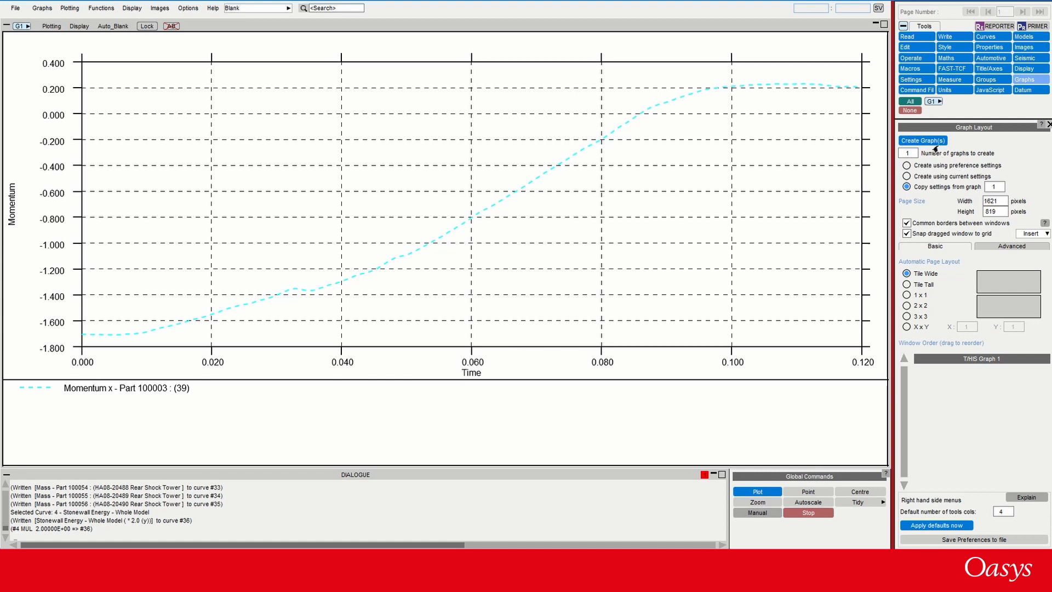
click(929, 142)
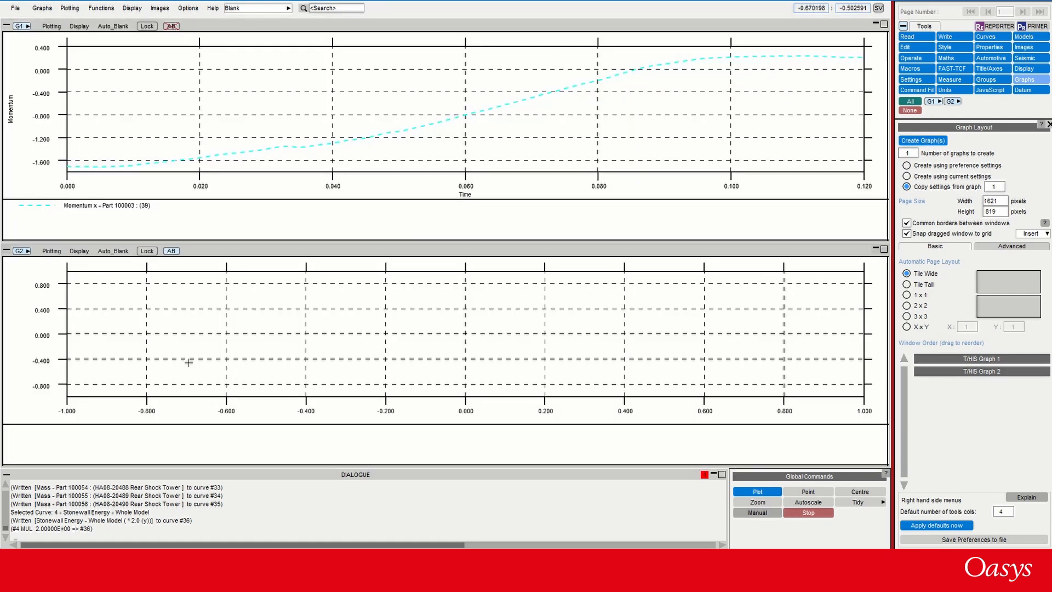
Set graph G2's Auto_Blank to cycle by Entity ID and step through the parts' curves up to Part 100053
click(103, 253)
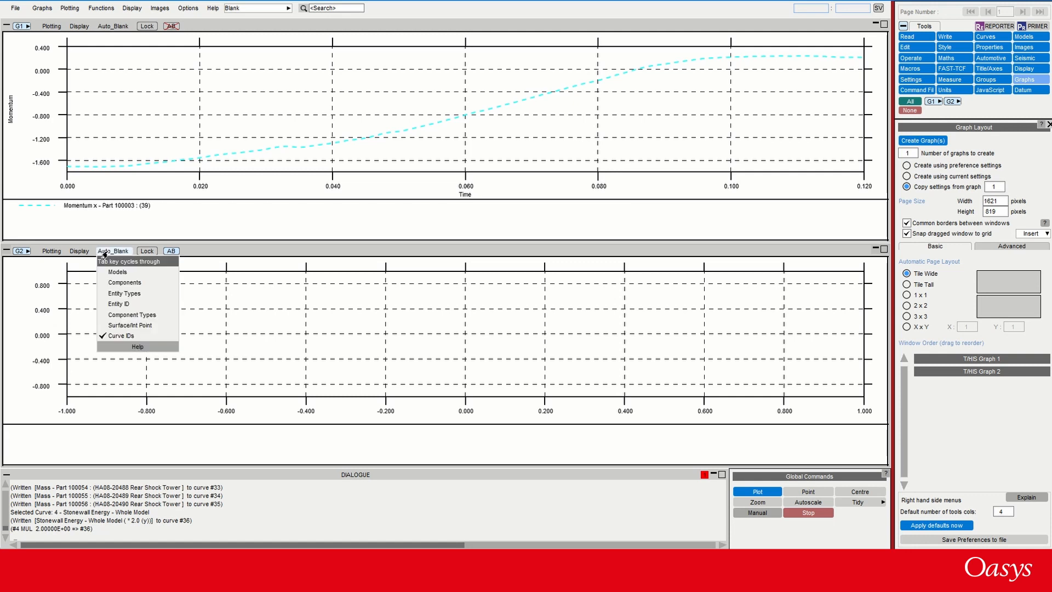
click(117, 304)
key(Tab)
key(Tab)
key(Tab)
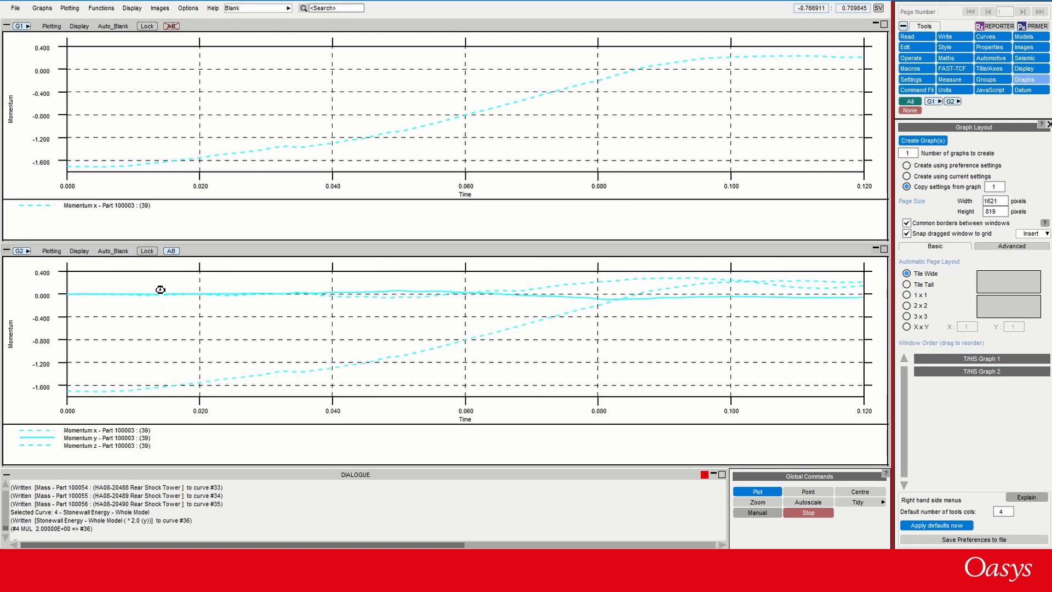
key(Tab)
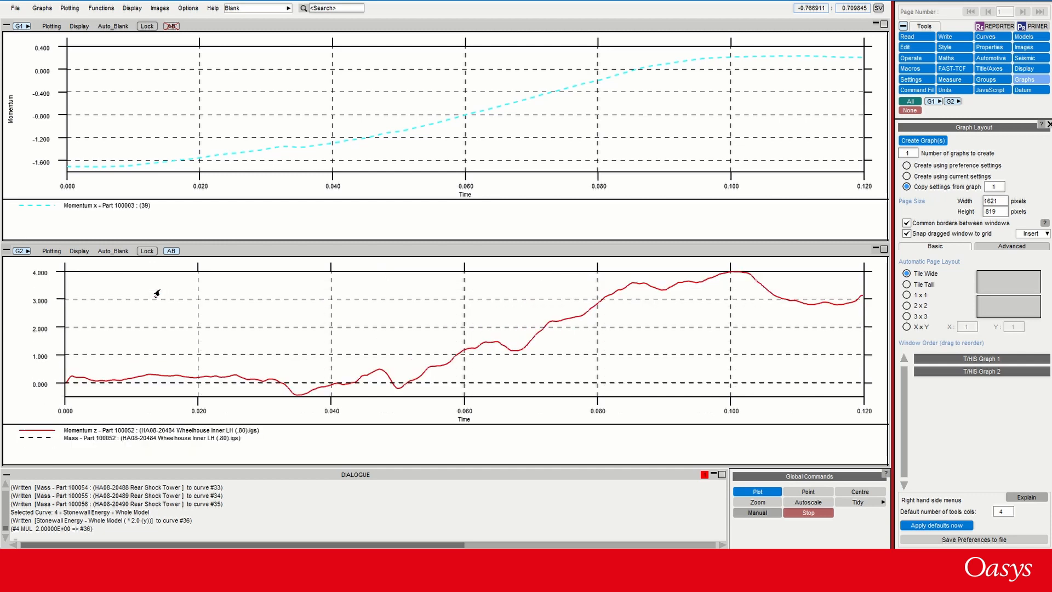
key(Tab)
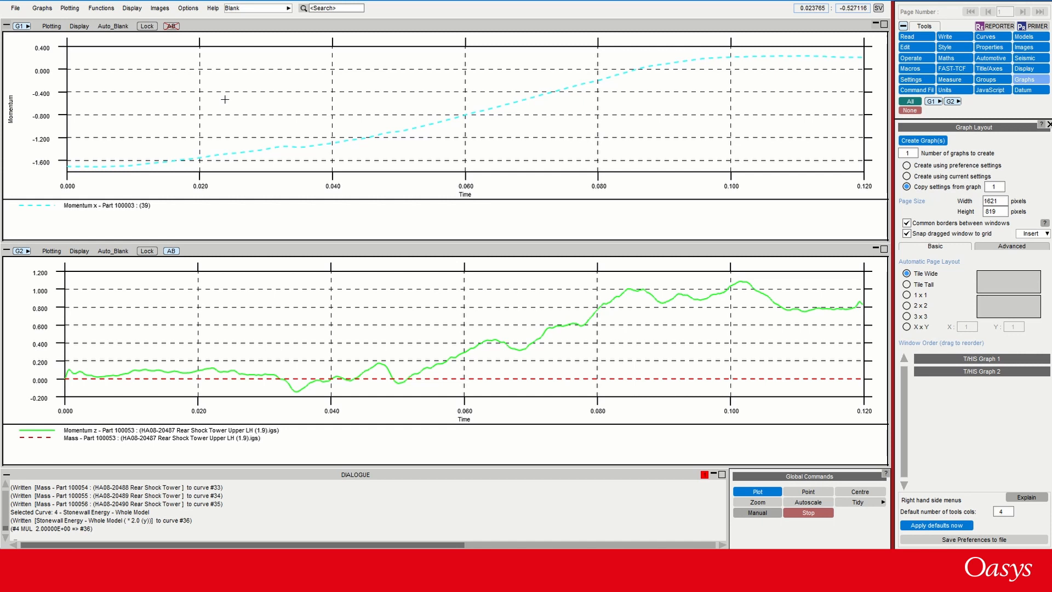
Re-enable automatic blanking for graph G1
click(171, 26)
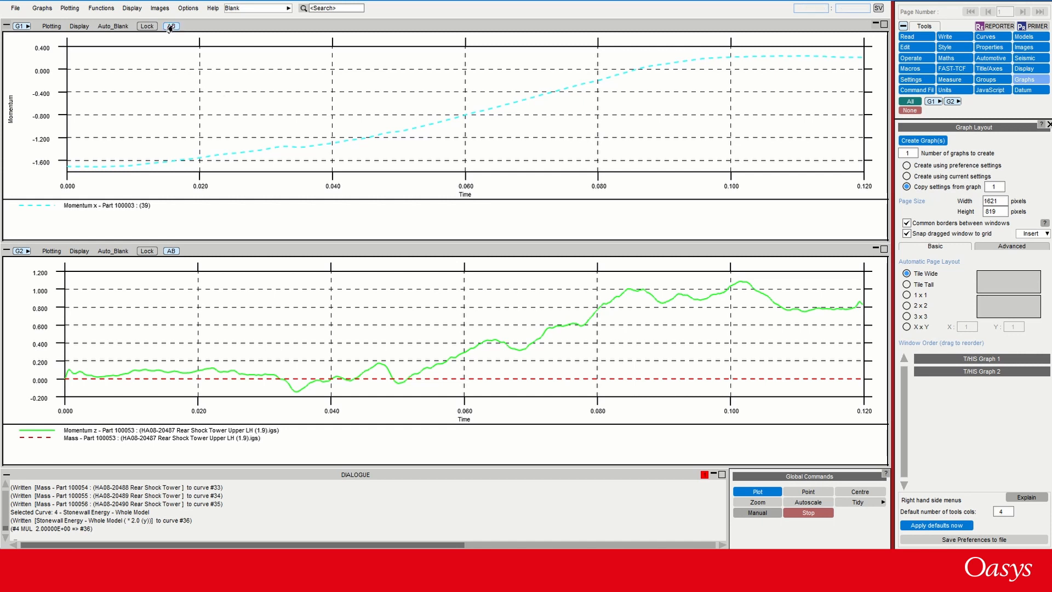